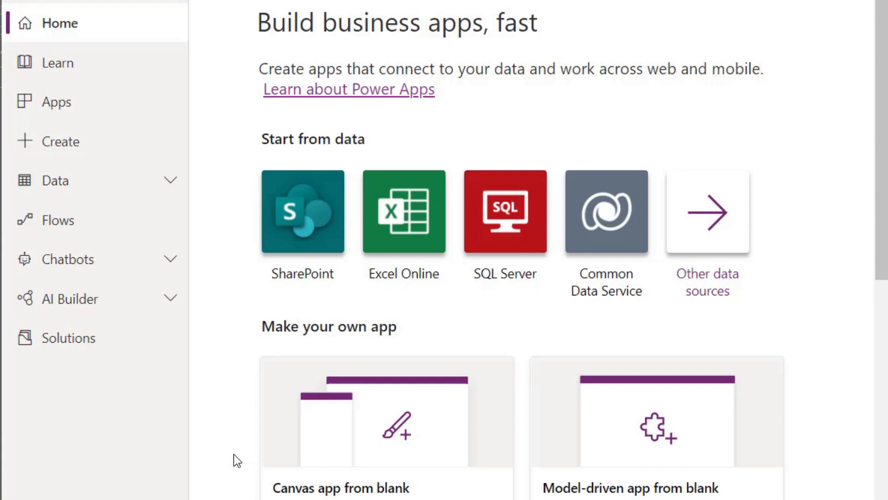
- Create a blank canvas app named CascadingDemo in the Phone format
left_click(372, 467)
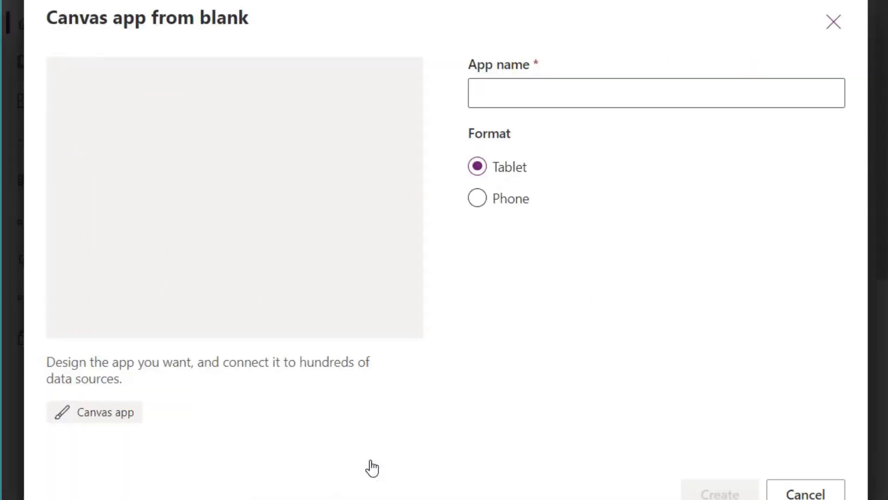
left_click(499, 93)
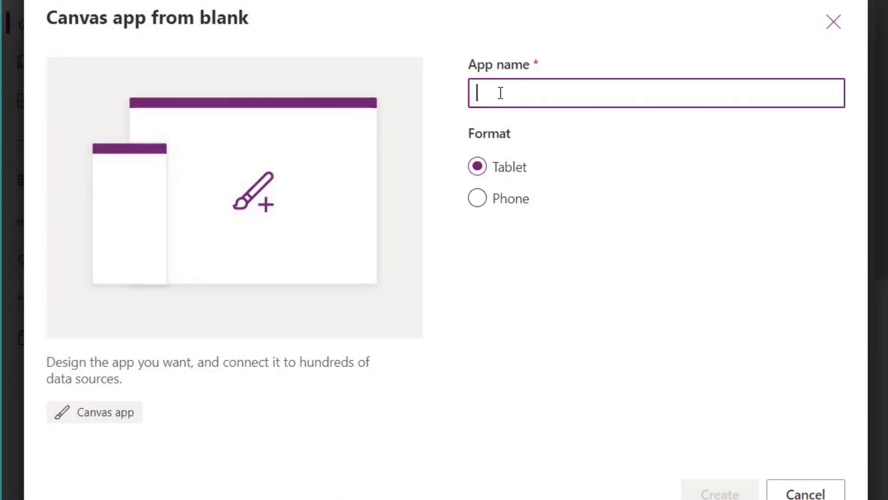
type("CascadingDemo")
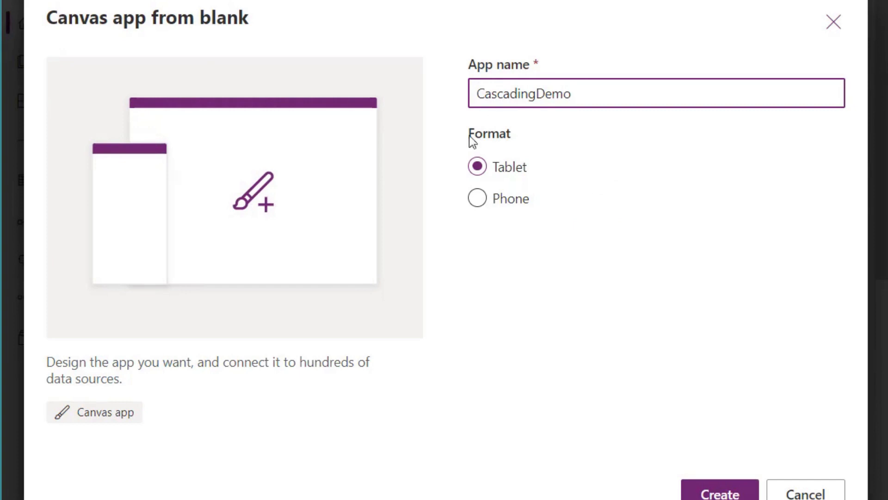
left_click(477, 199)
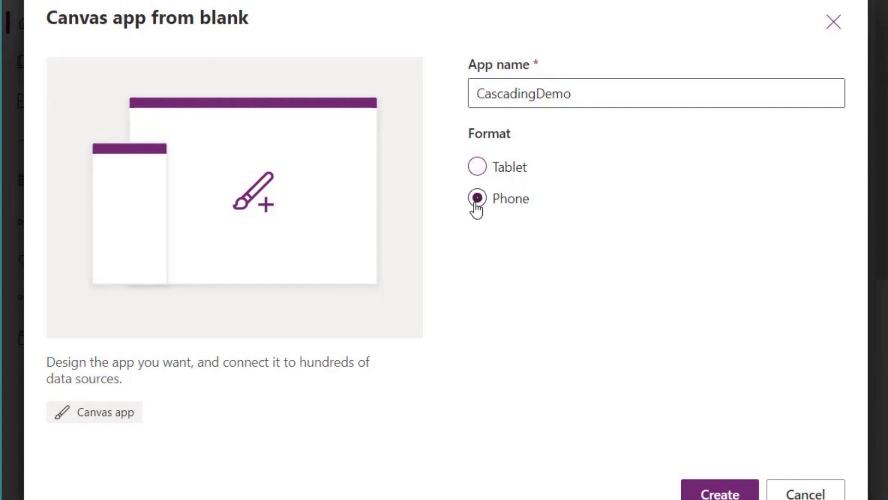
left_click(716, 490)
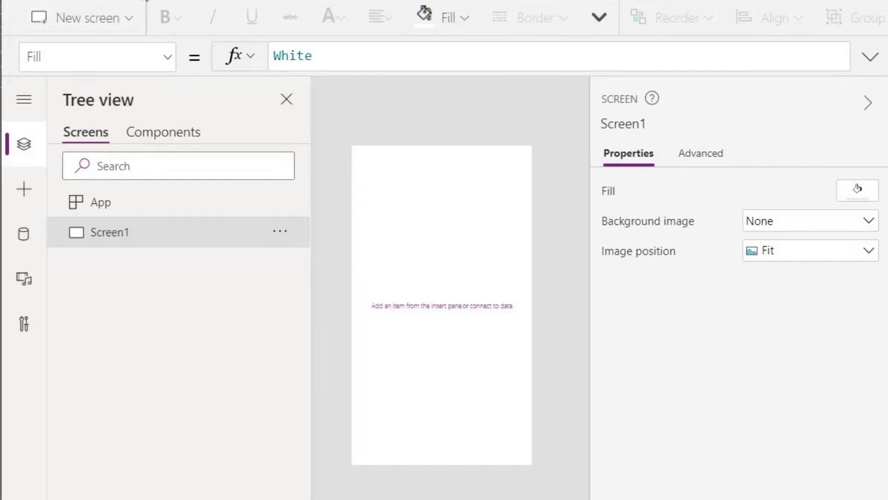
- Insert three text labels on Screen1
left_click(139, 1)
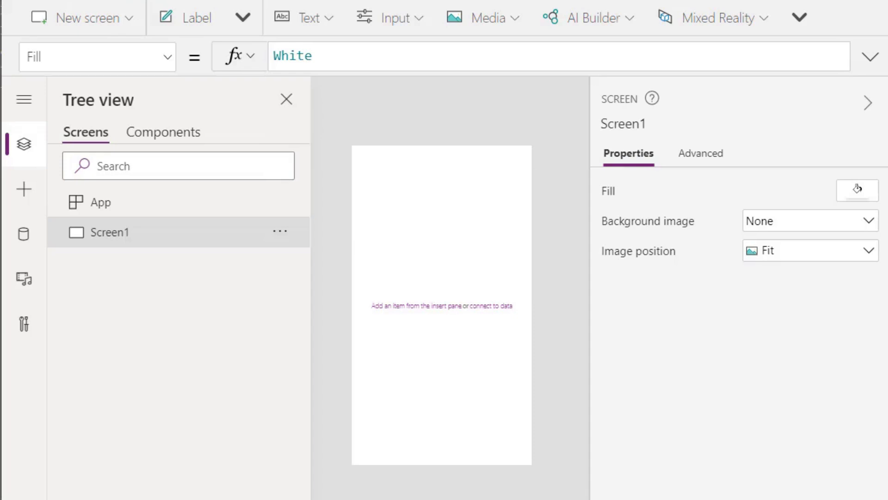
left_click(247, 19)
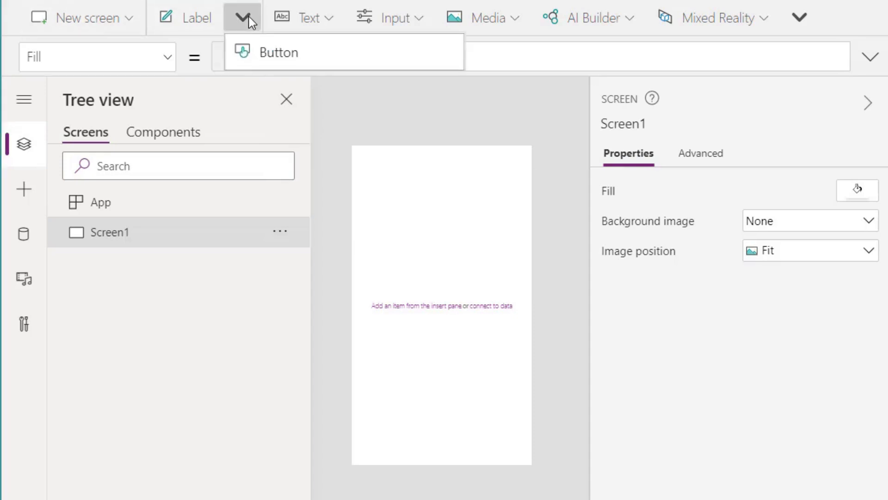
left_click(197, 19)
left_click(196, 19)
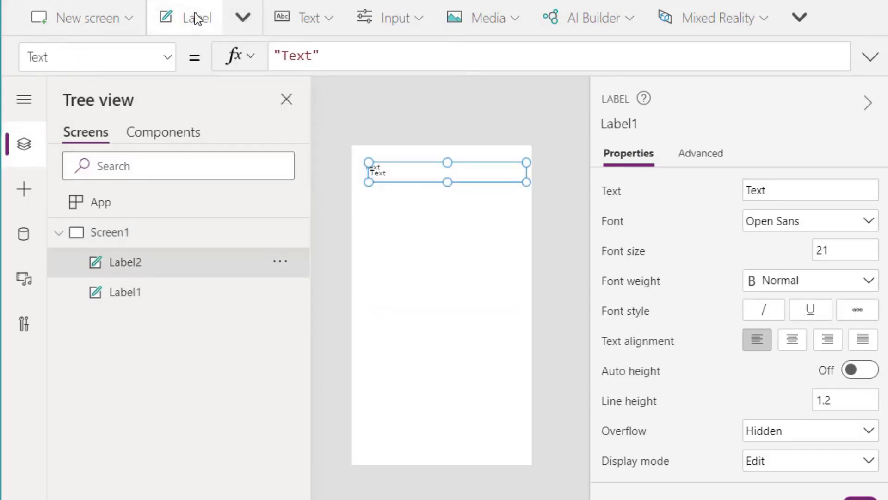
left_click(197, 19)
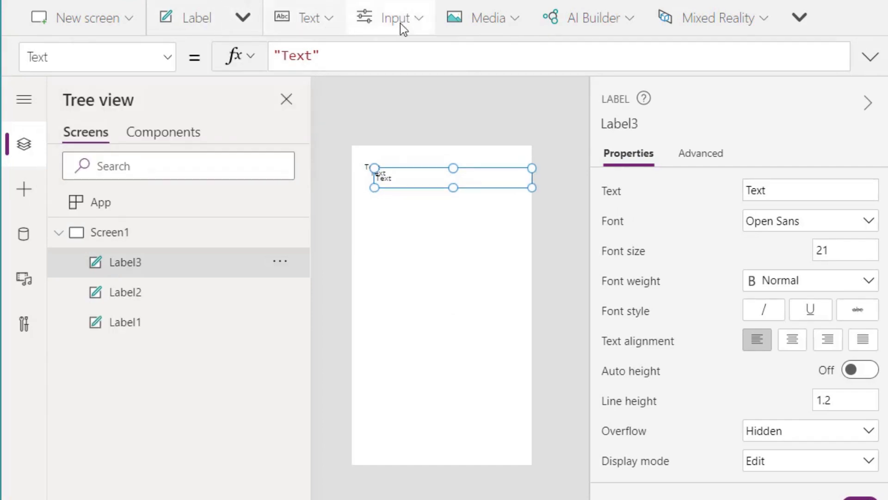
- Add two drop down input controls to Screen1
left_click(418, 21)
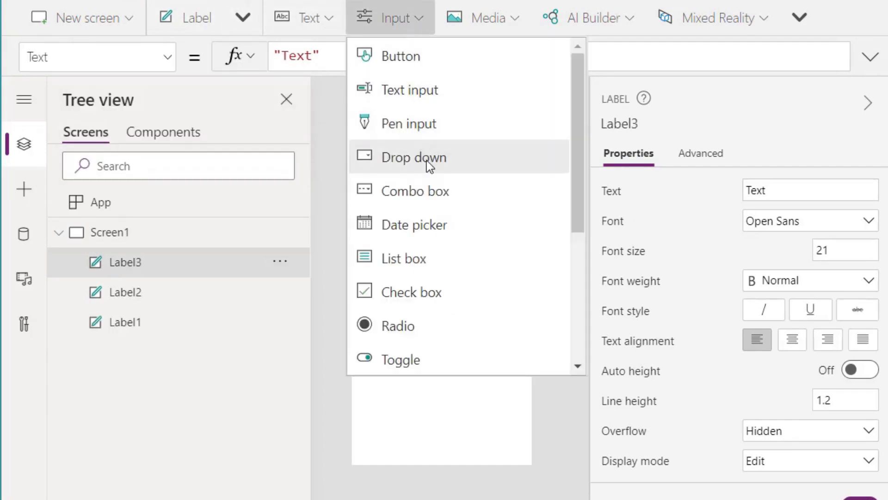
left_click(426, 157)
left_click(424, 19)
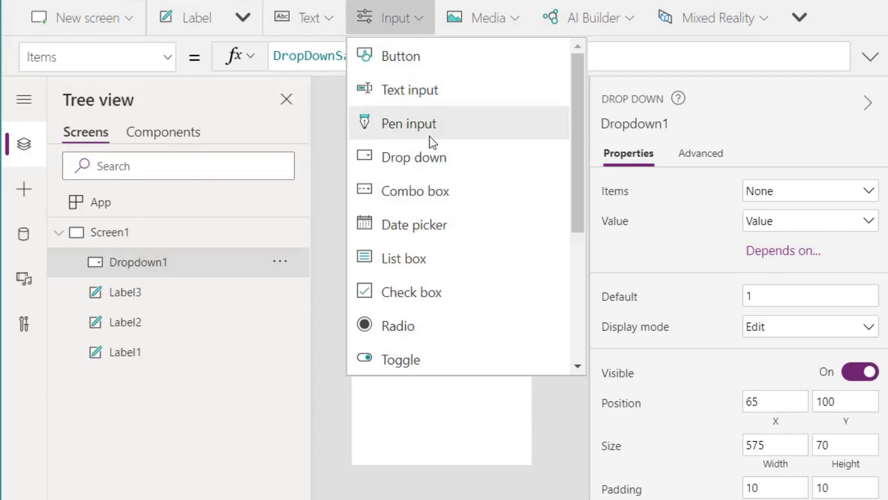
left_click(430, 157)
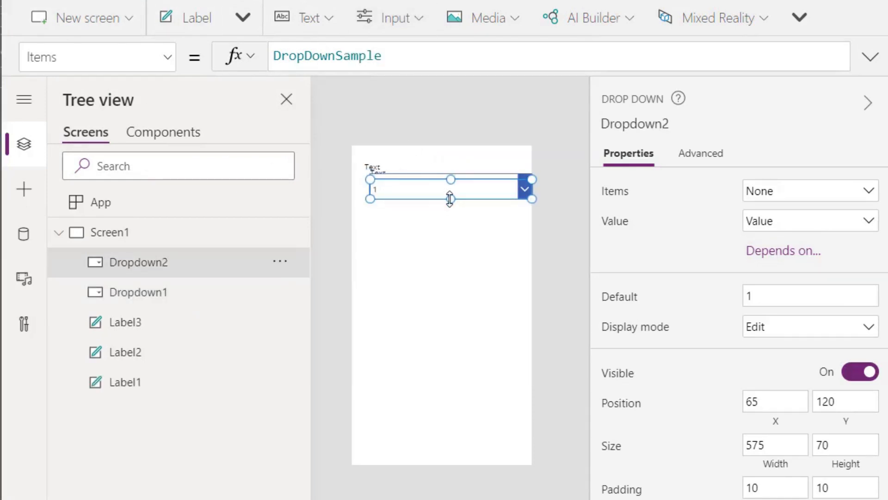
- Spread the overlapping controls down the screen, placing one drop down beside the Category label and the other beside the Selection label
left_click_drag(439, 188, 440, 232)
left_click(435, 187)
left_click_drag(432, 182, 433, 195)
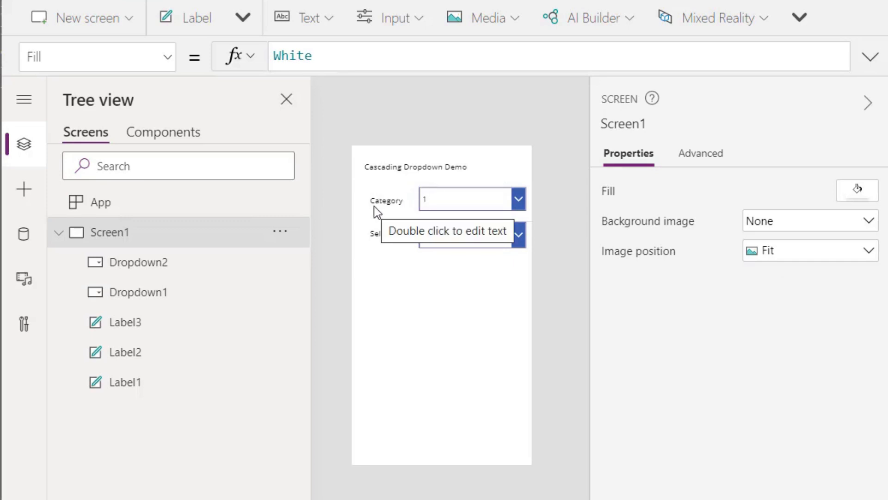
left_click(520, 200)
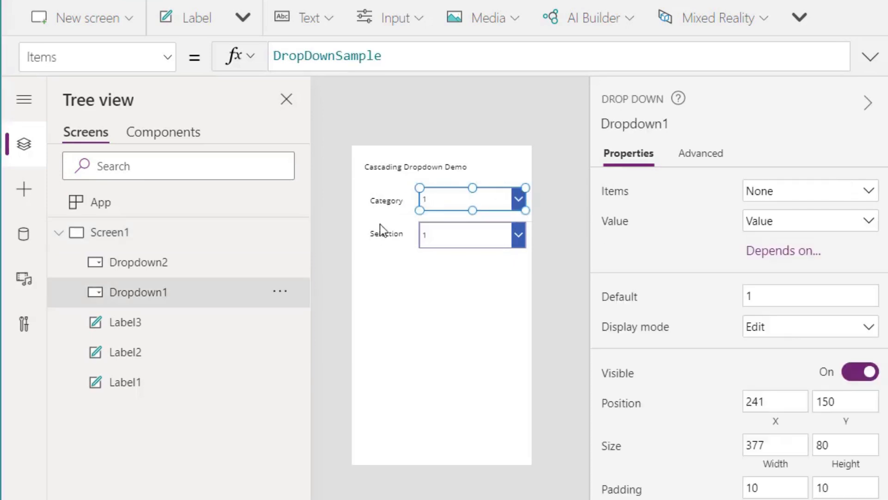
left_click(518, 235)
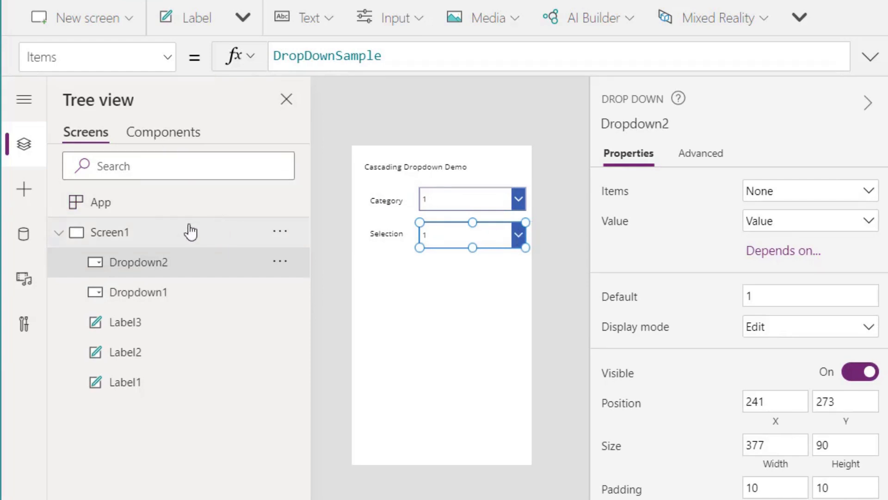
- Import Table1 from the CascadeDemo Excel workbook as a data source for the app
left_click(27, 242)
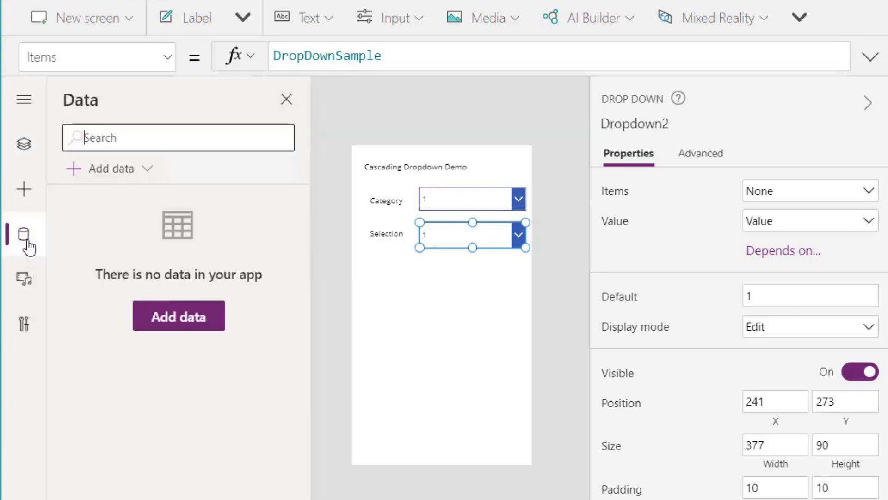
left_click(179, 317)
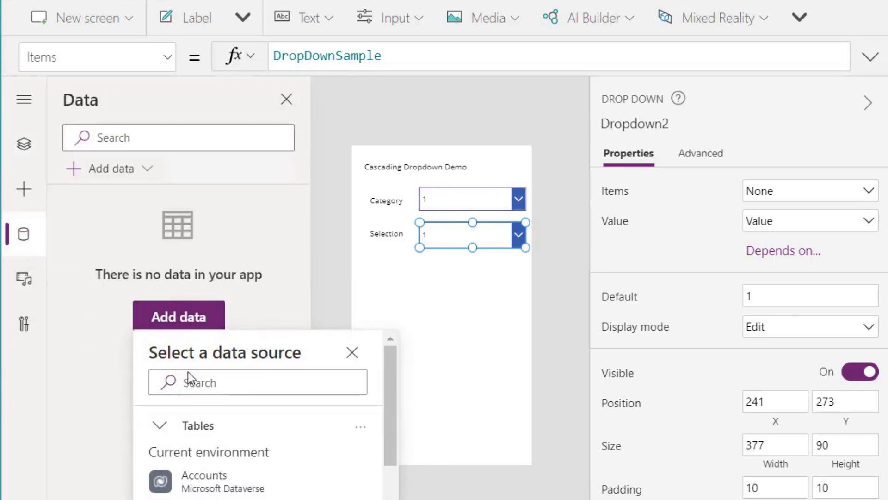
left_click(190, 377)
type("a")
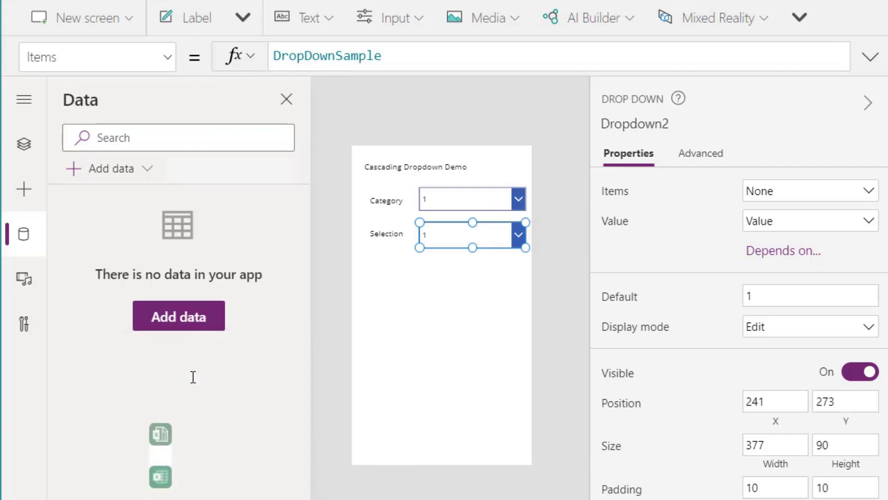
type("excel")
left_click(223, 437)
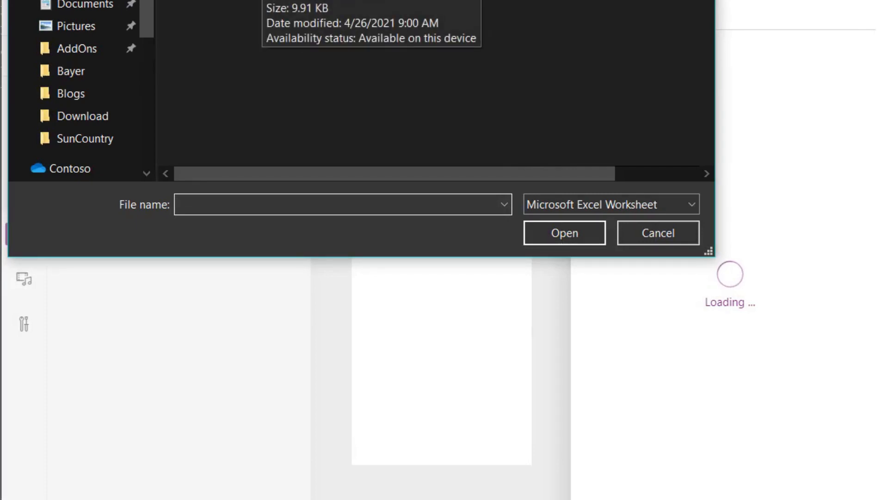
type("CascadeDemo")
left_click(549, 233)
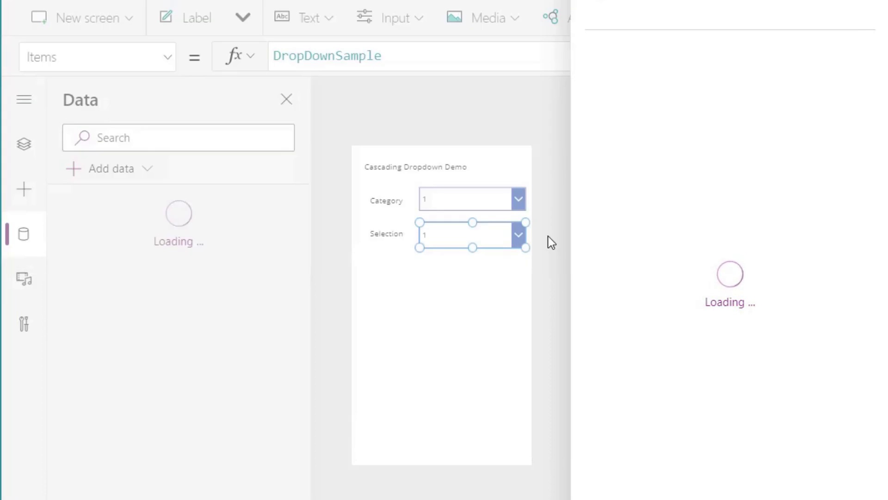
left_click(600, 86)
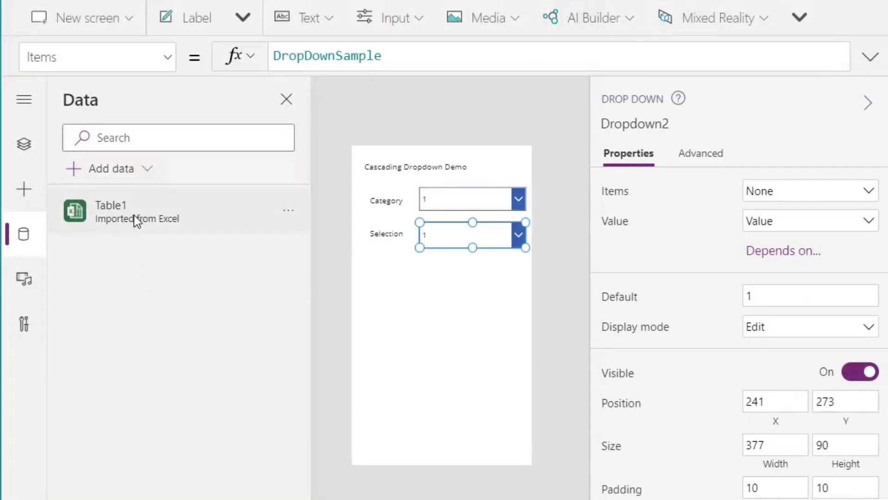
mouse_move(134, 218)
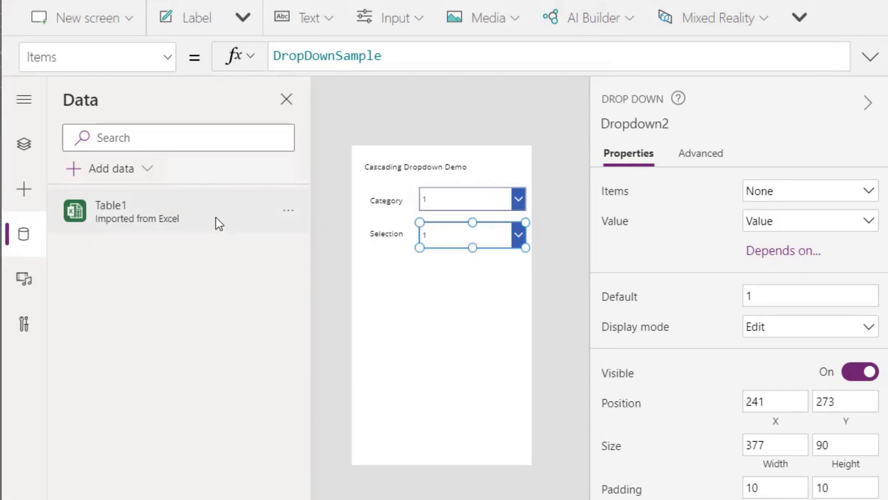
mouse_move(152, 234)
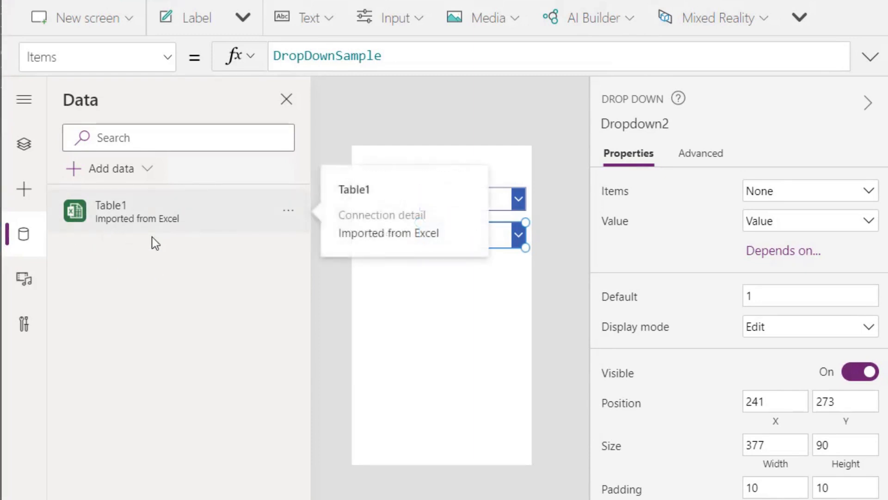
- Bind the Category drop down's items to Table1 and set its value field to Type
left_click(451, 198)
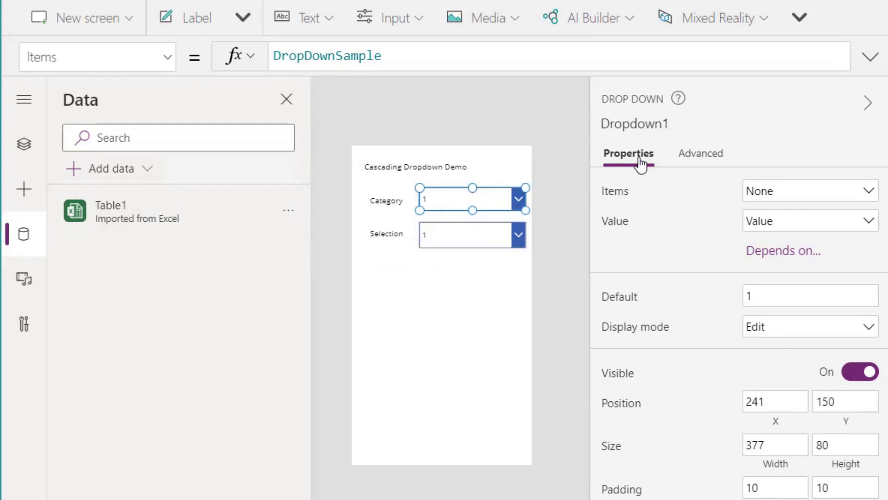
left_click(870, 192)
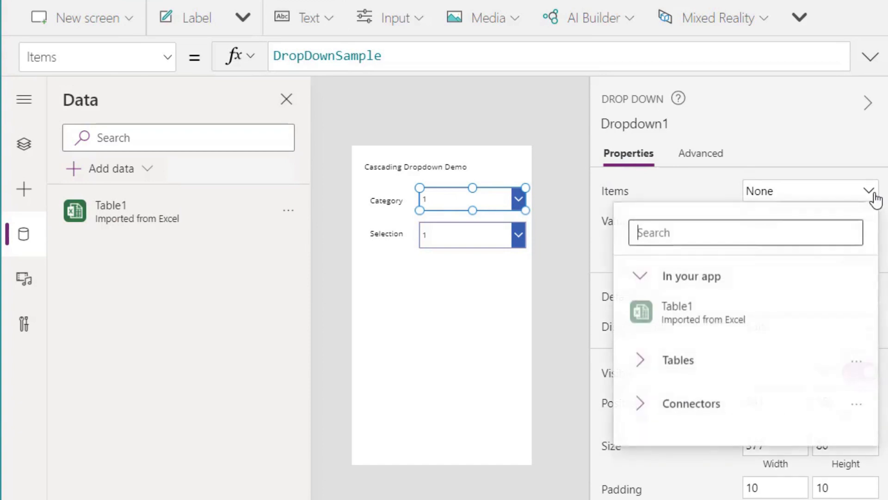
left_click(706, 315)
left_click(861, 227)
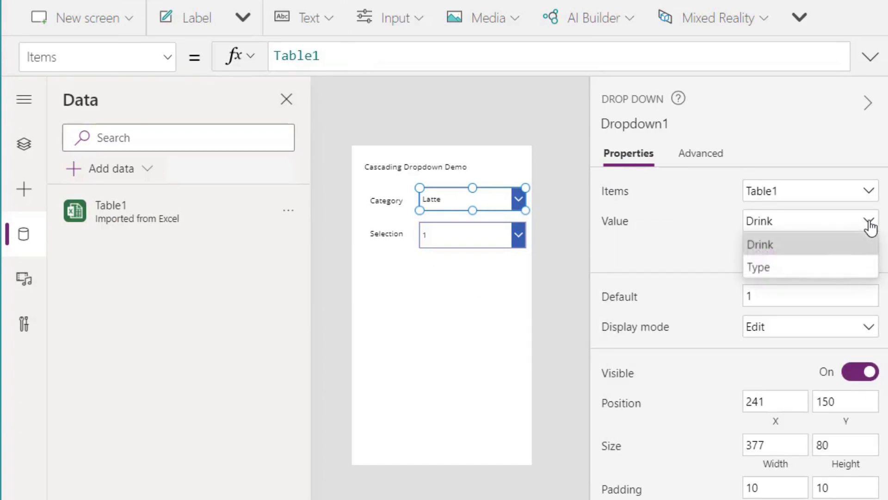
left_click(761, 272)
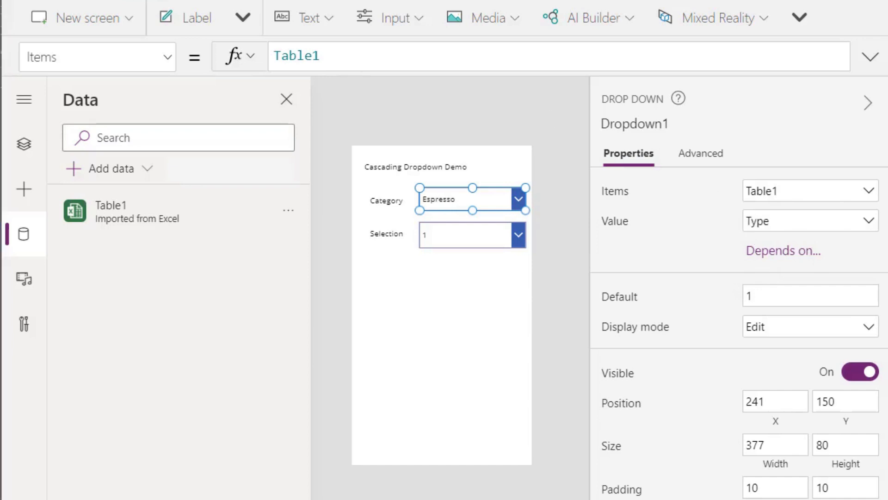
- Bind the Selection drop down's items to Table1 with Drink as its value field
left_click(456, 244)
left_click(800, 204)
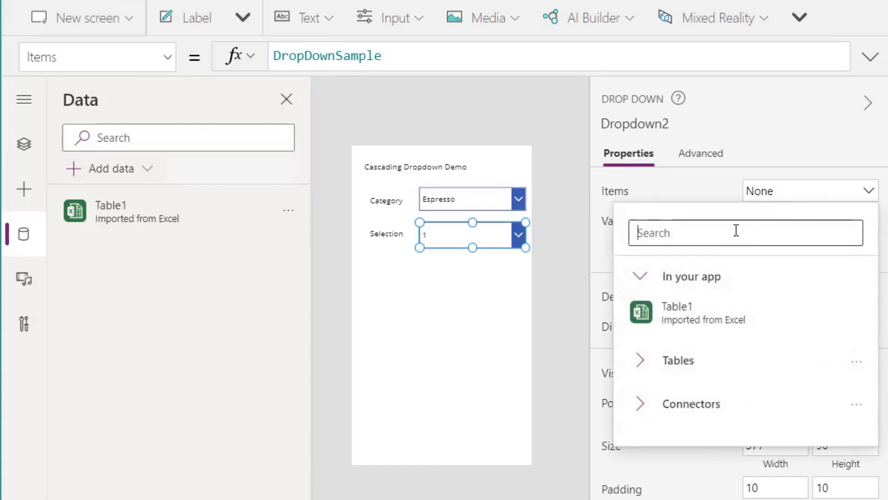
left_click(691, 322)
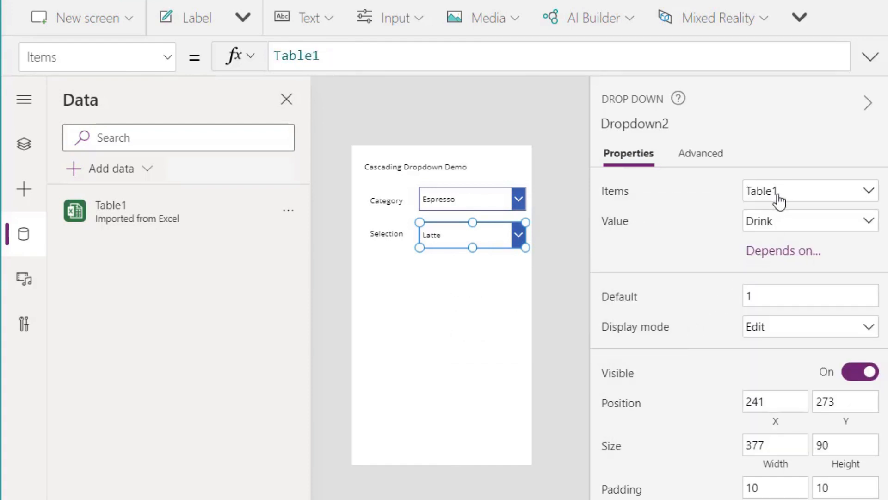
left_click(777, 222)
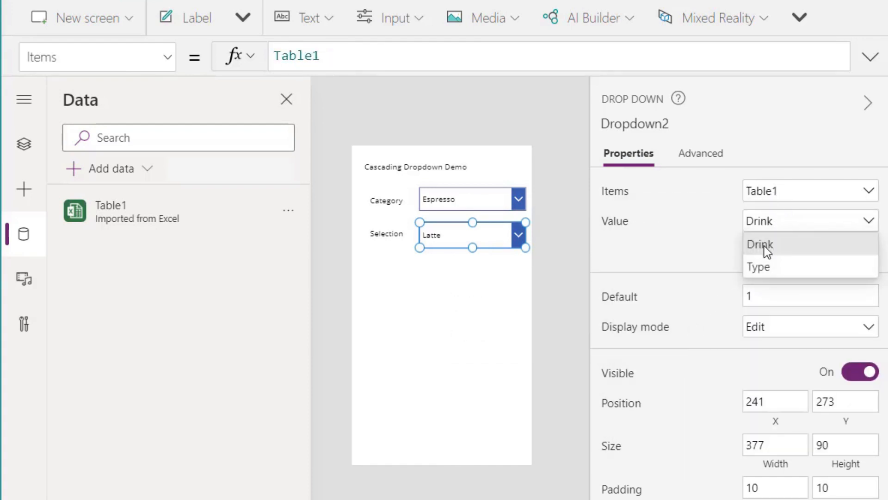
left_click(765, 244)
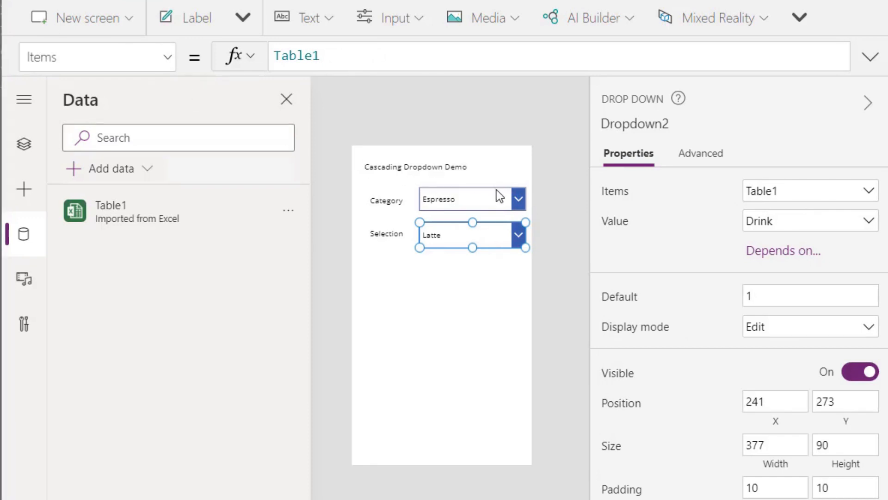
- Expand the Category drop down and look through its full list of options for repeated entries
left_click(519, 203)
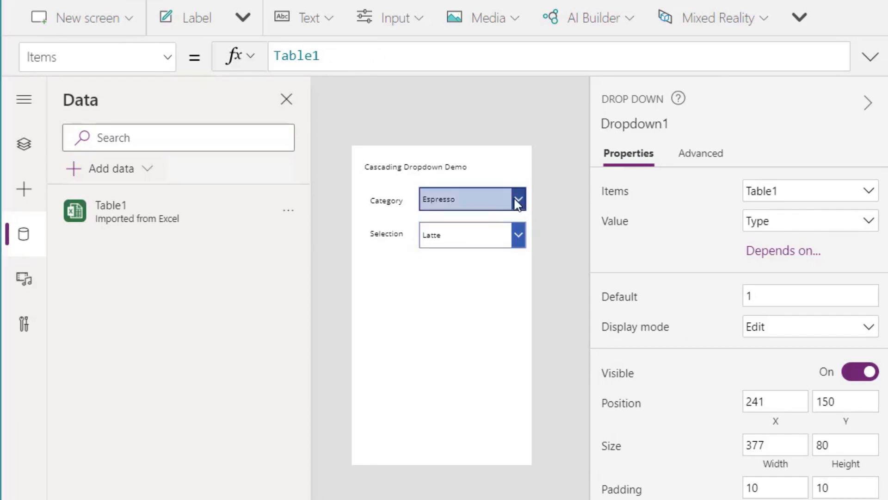
left_click(517, 203)
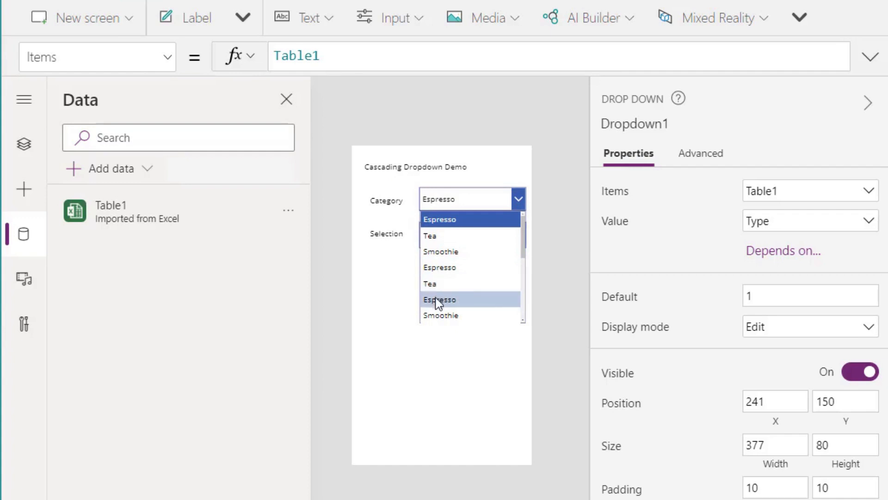
scroll(435, 316, "down", 4)
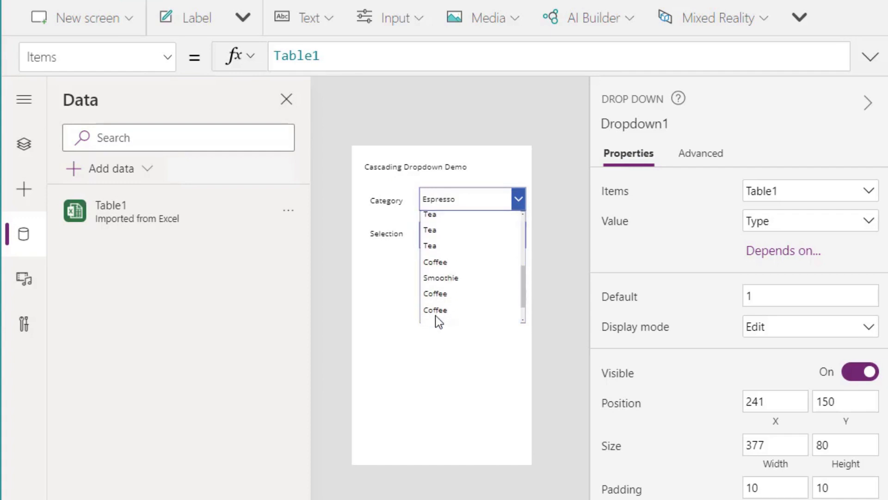
scroll(435, 315, "down", 2)
scroll(434, 315, "up", 6)
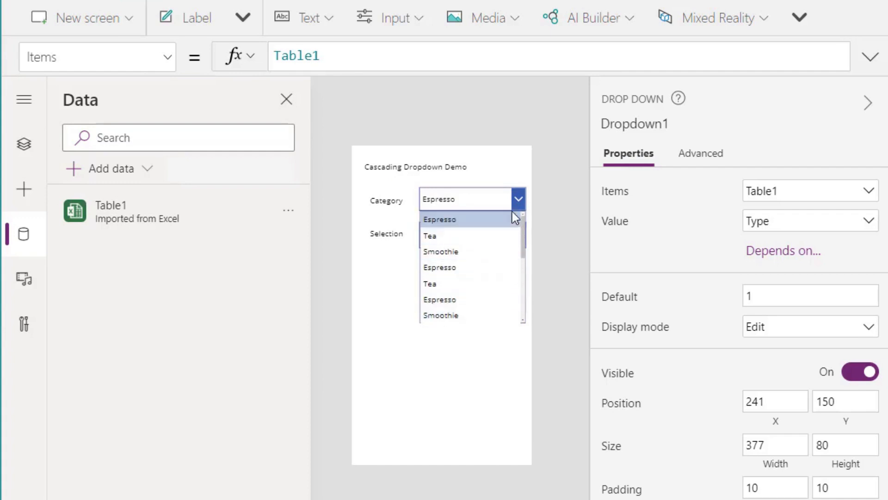
- Collapse the Category list and look through all the drinks offered in the Selection drop down
left_click(518, 199)
left_click(519, 234)
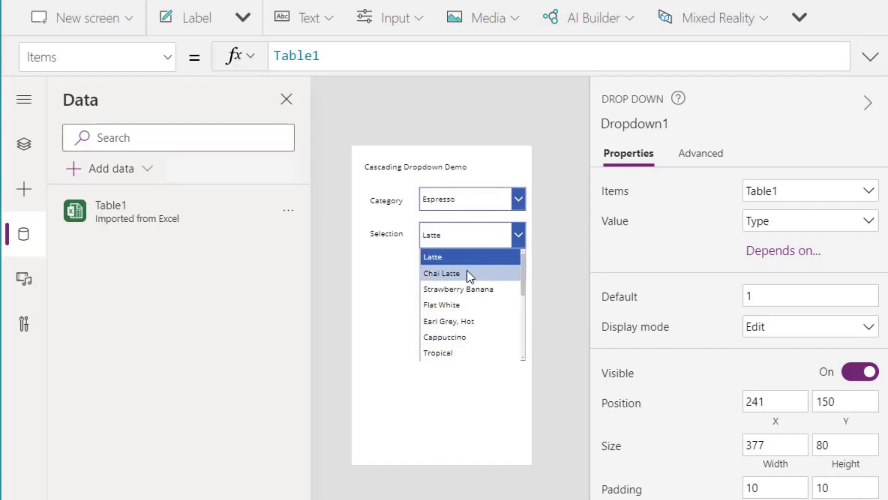
scroll(468, 272, "down", 5)
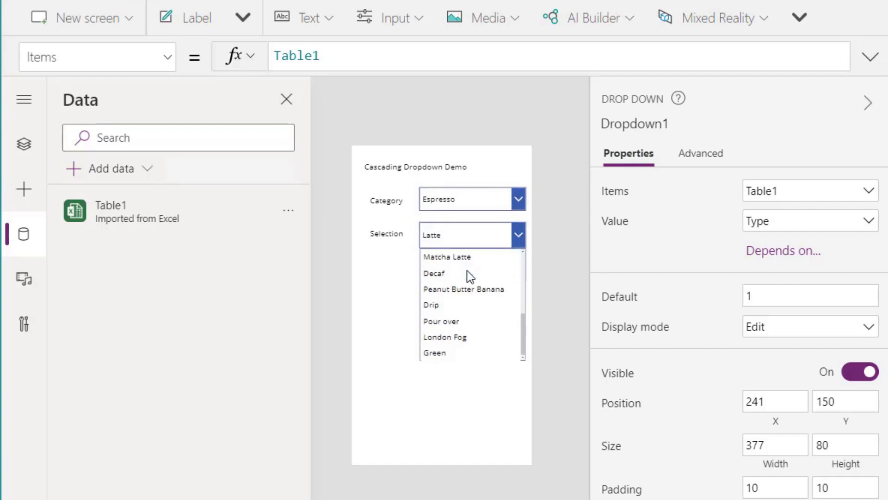
scroll(468, 317, "up", 4)
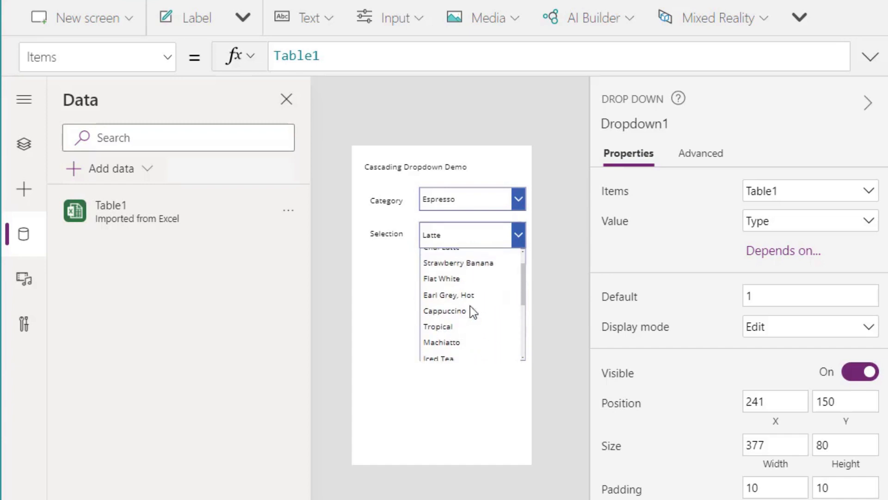
scroll(469, 306, "up", 2)
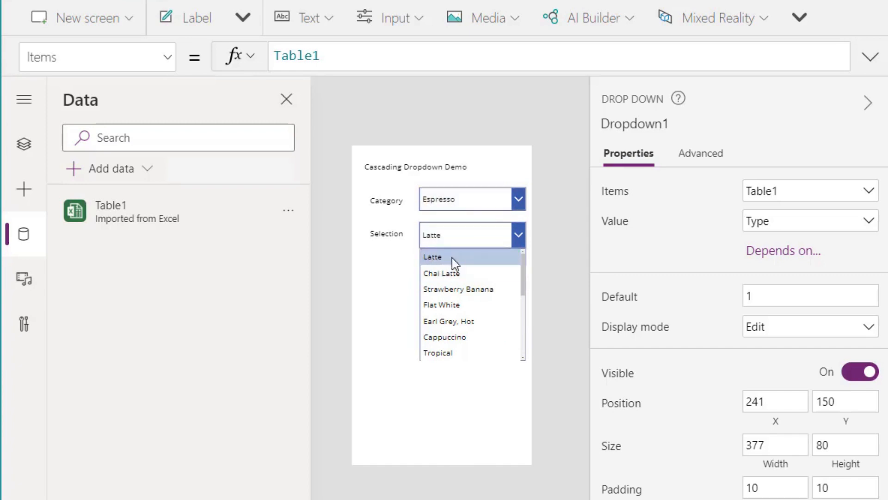
left_click(520, 234)
- Set the Category drop down's Items formula to Distinct(Table1,Type) and check its options for duplicates
left_click(462, 199)
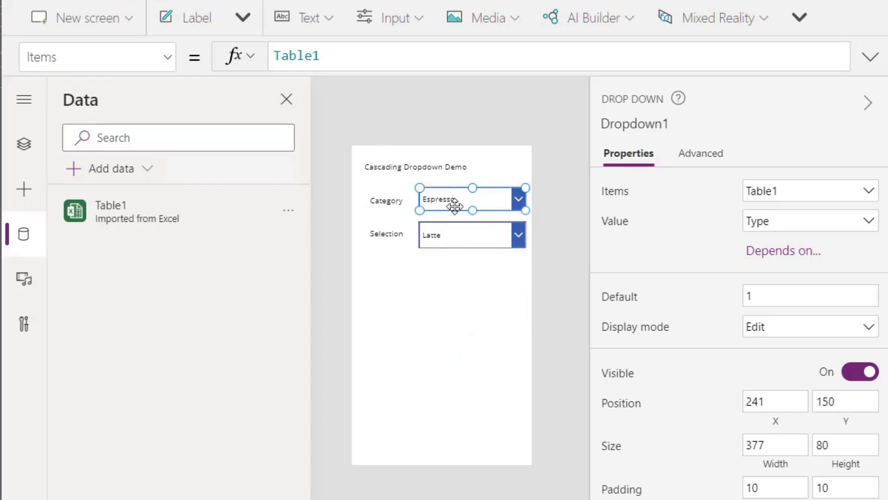
left_click(340, 56)
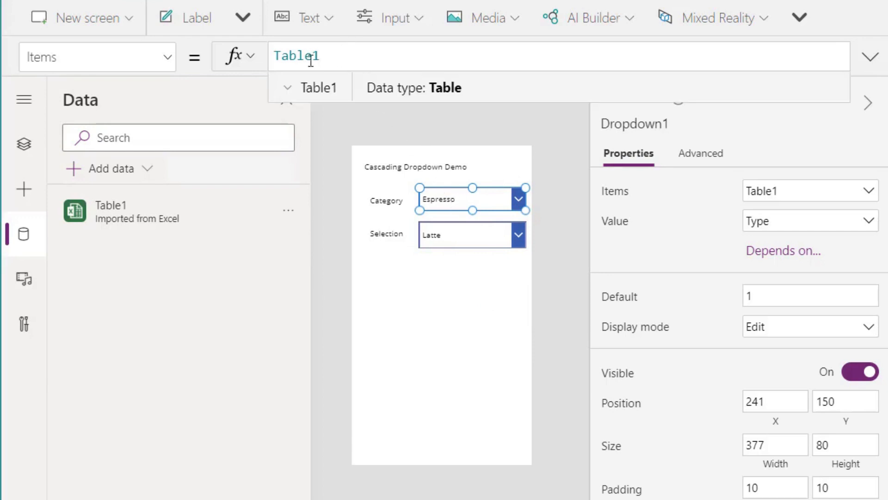
left_click(271, 57)
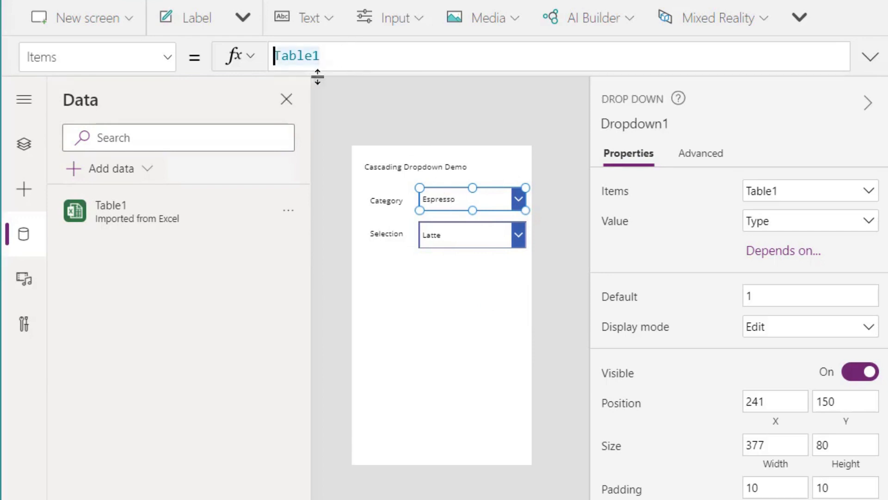
type("Distinct(")
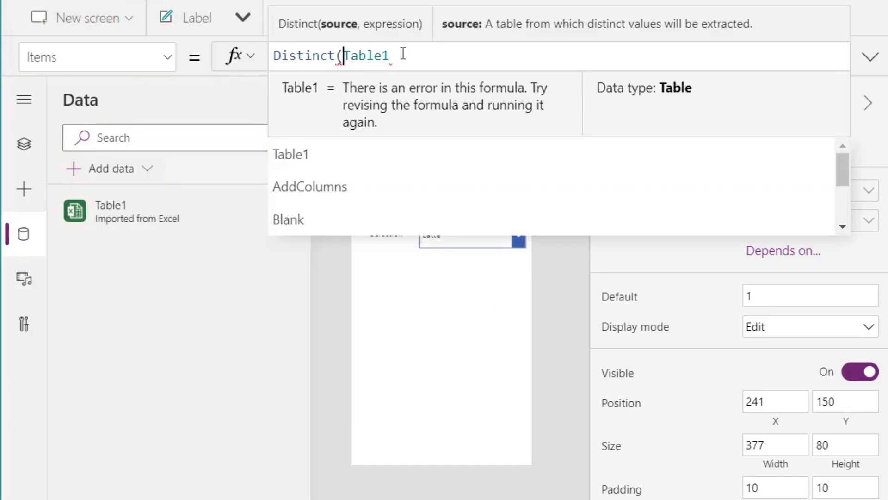
left_click(404, 55)
type(",Ty")
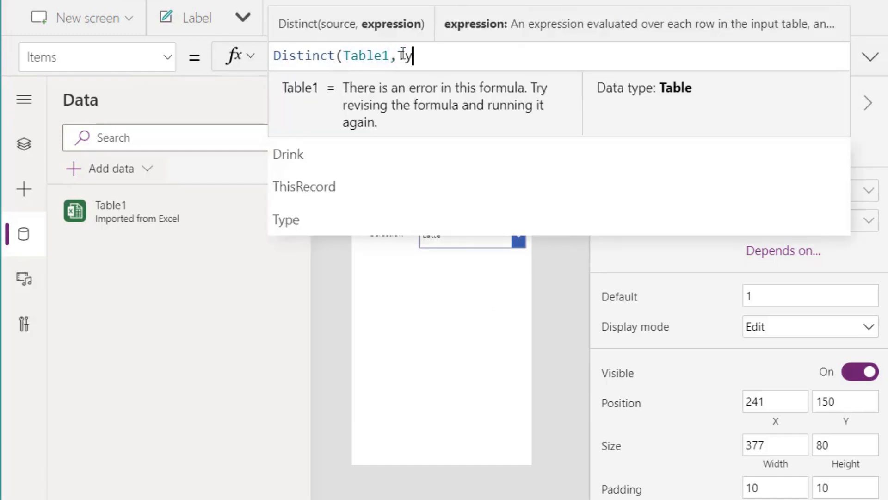
type("pe)")
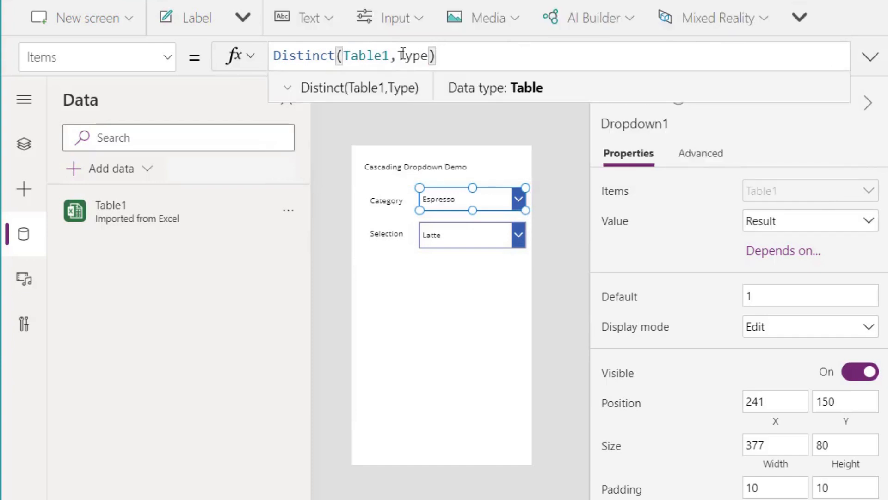
key("shift+Return")
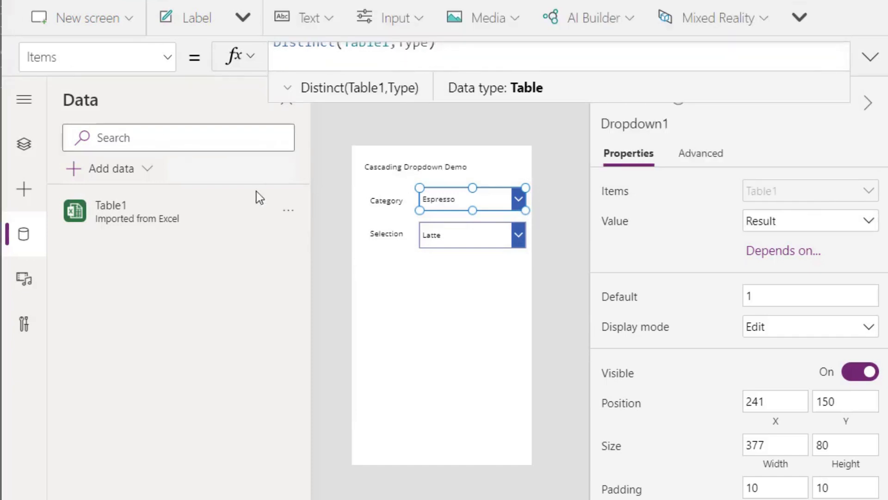
left_click(518, 203)
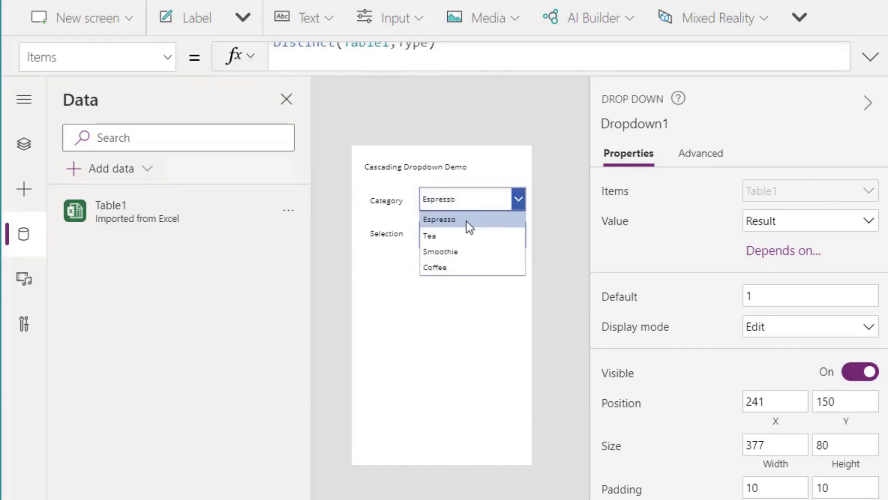
left_click(518, 199)
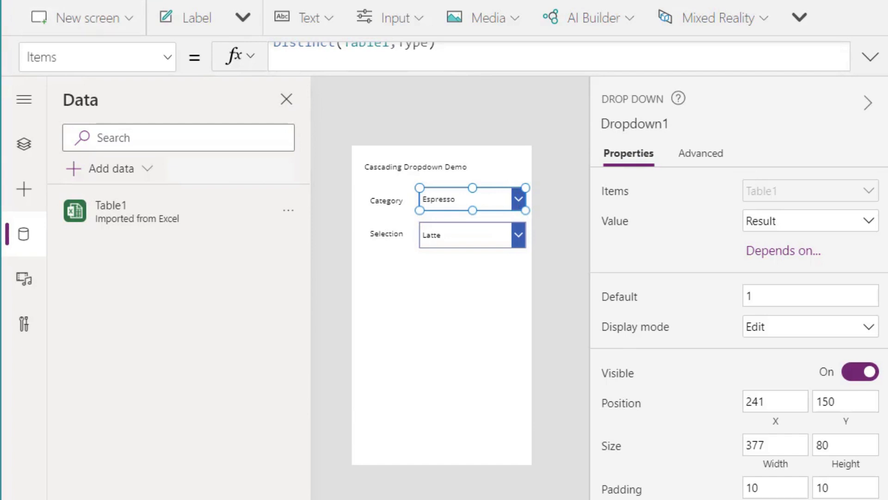
- Set the Selection drop down's Items formula to Filter(Table1,'Type'=Dropdown1.Selected.Result) so it lists only drinks of the chosen category
mouse_move(279, 232)
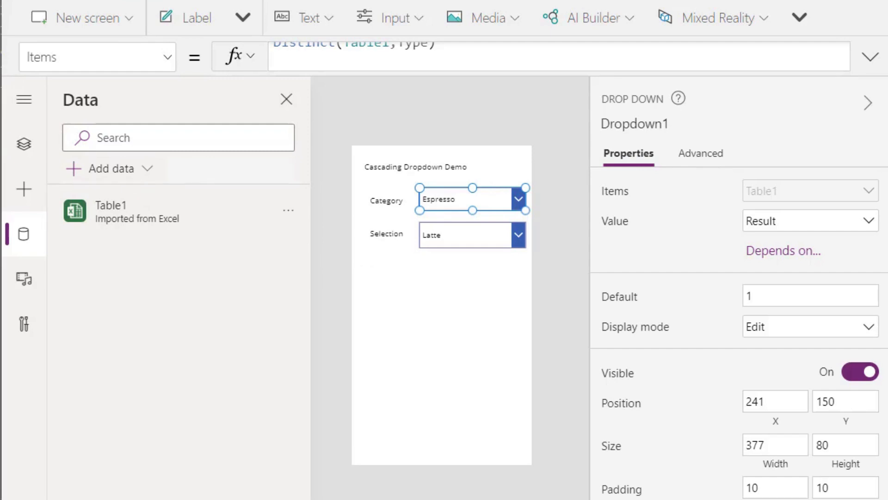
left_click(461, 235)
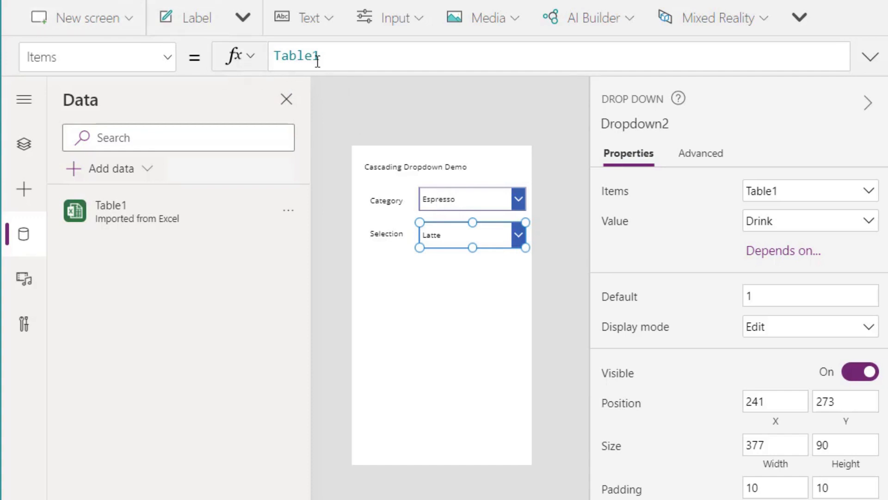
left_click(270, 55)
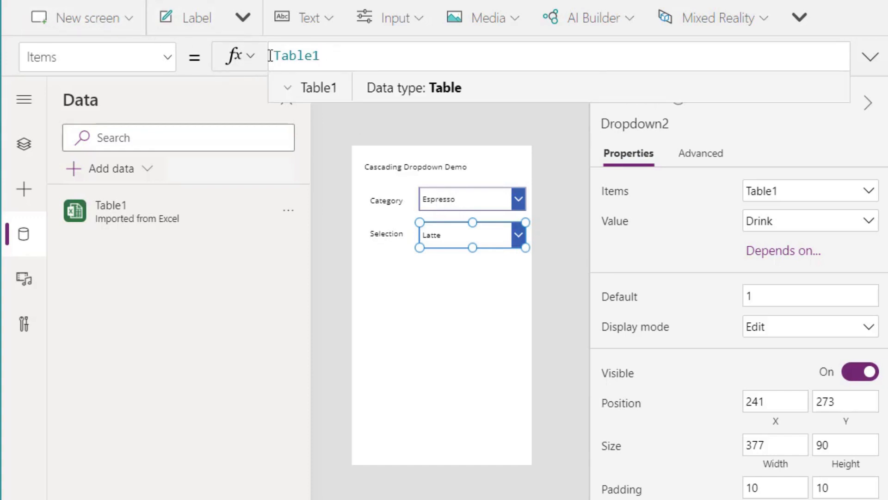
left_click(287, 87)
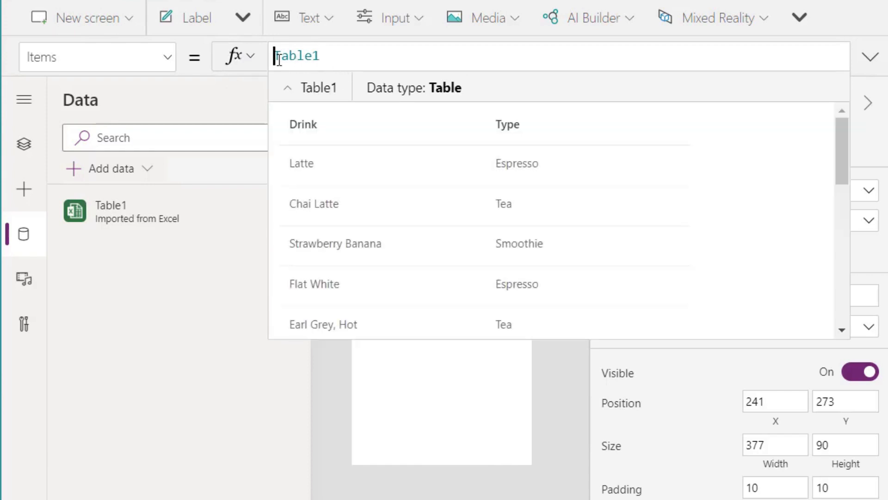
type("Filter")
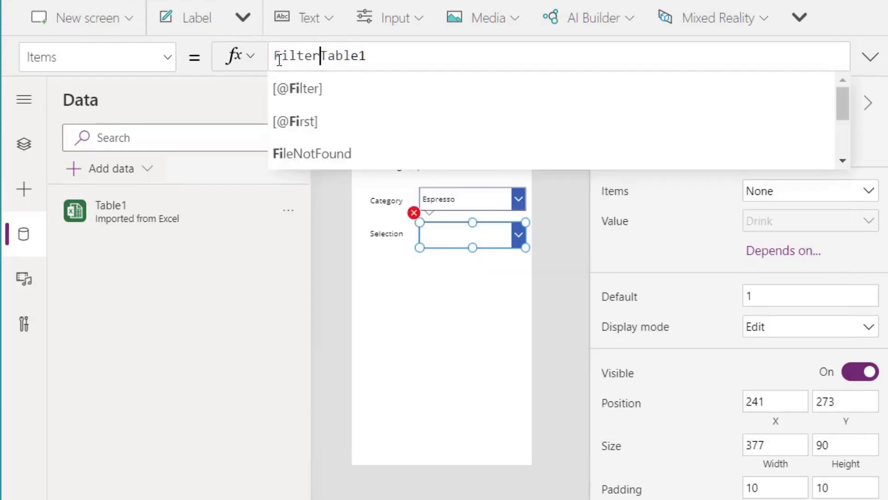
type("(")
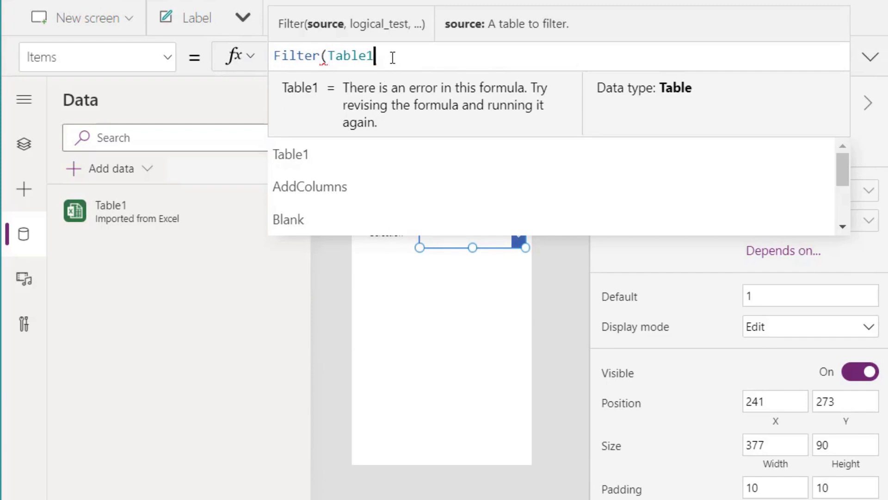
type(", ")
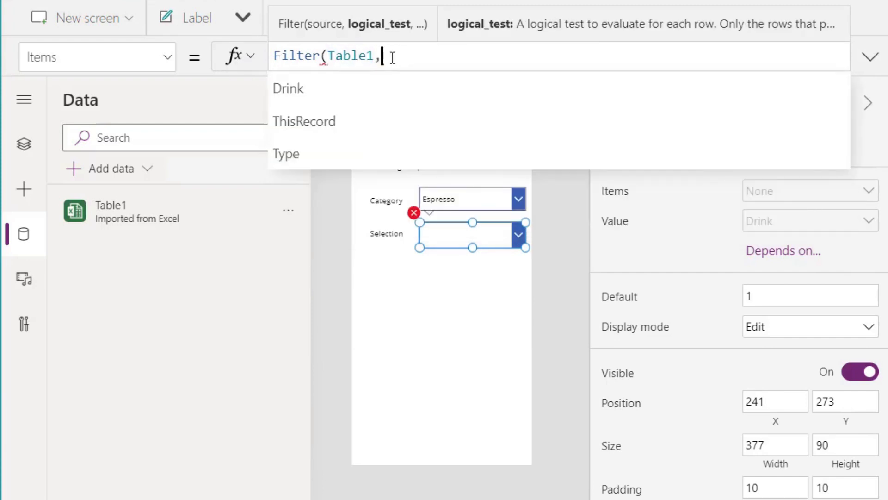
type("'Type")
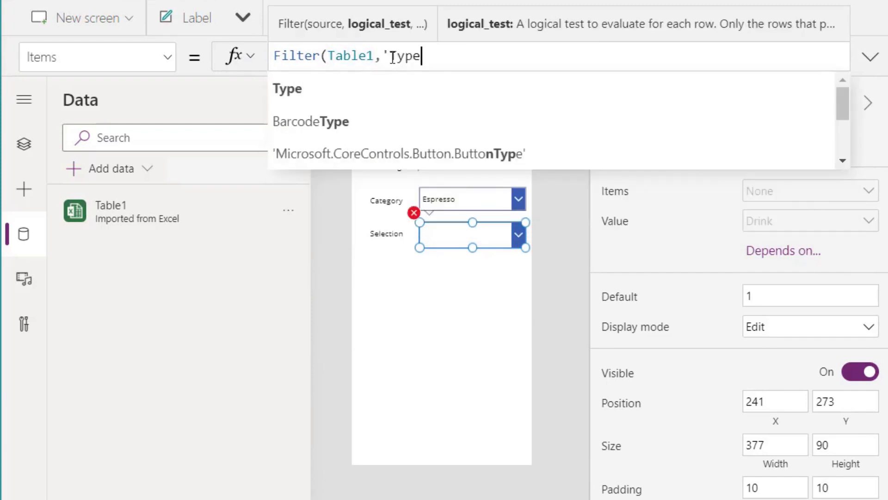
type("'=Dropdown")
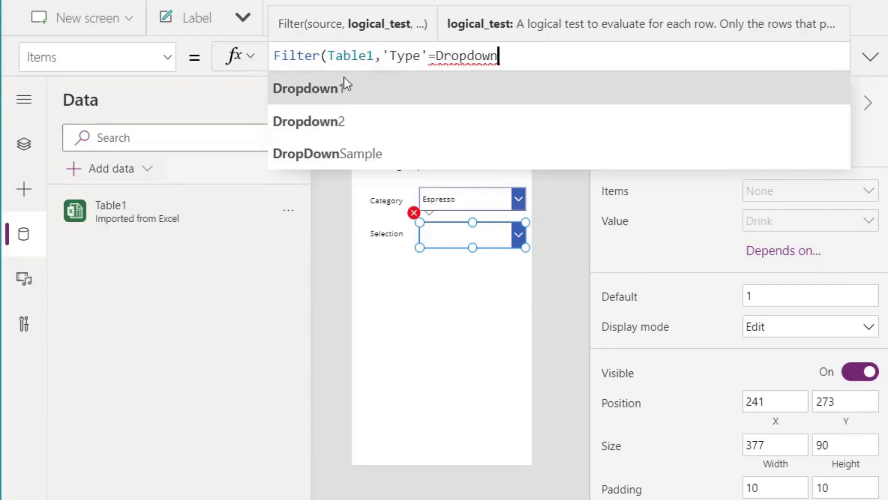
left_click(337, 96)
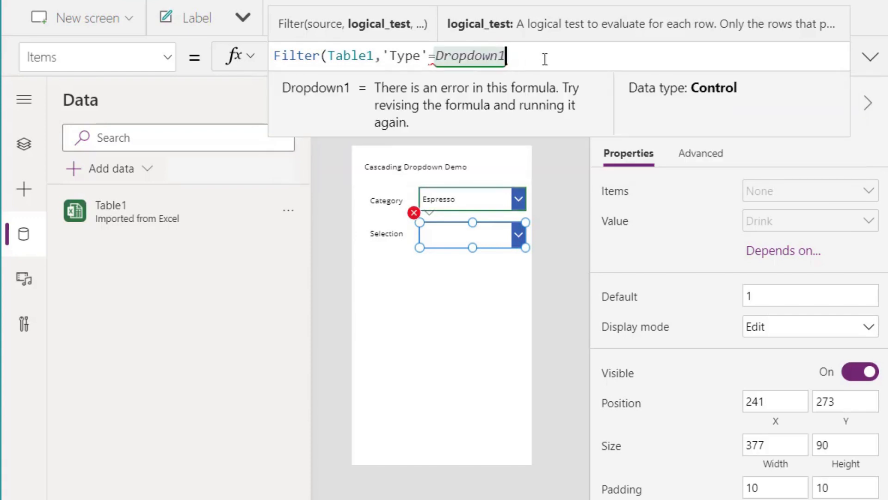
type(".Selected")
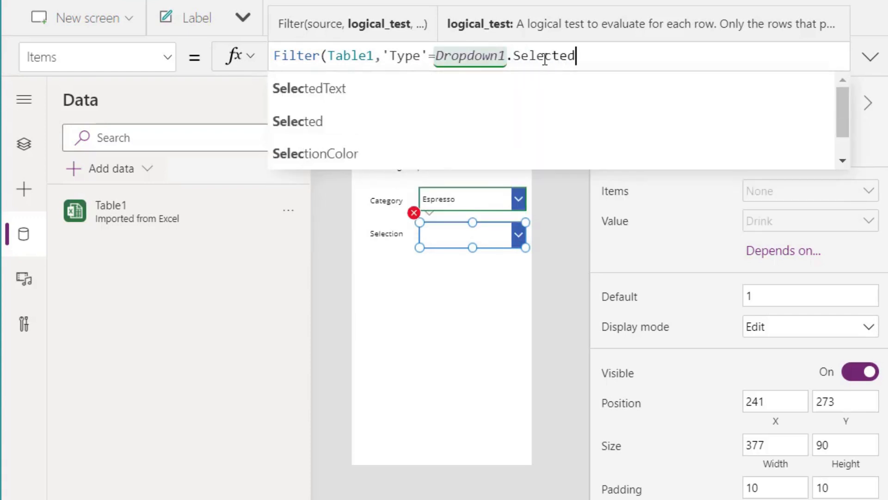
type(".Result")
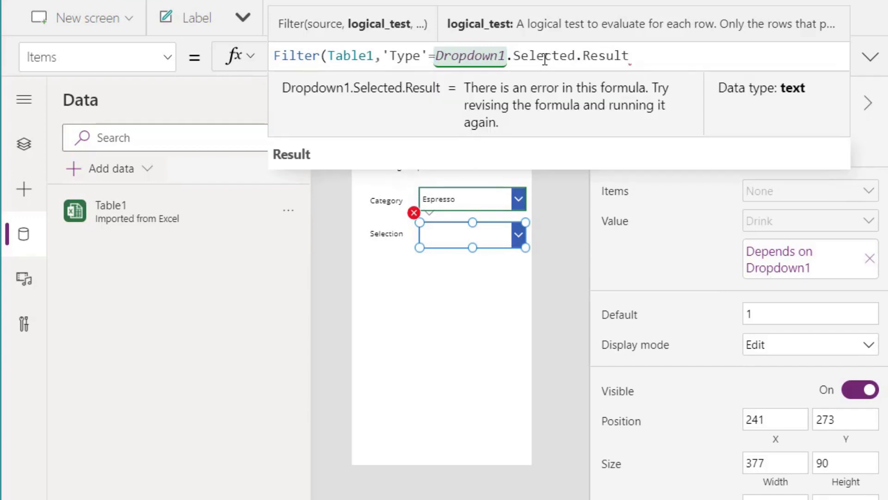
type(")")
key("shift+Return")
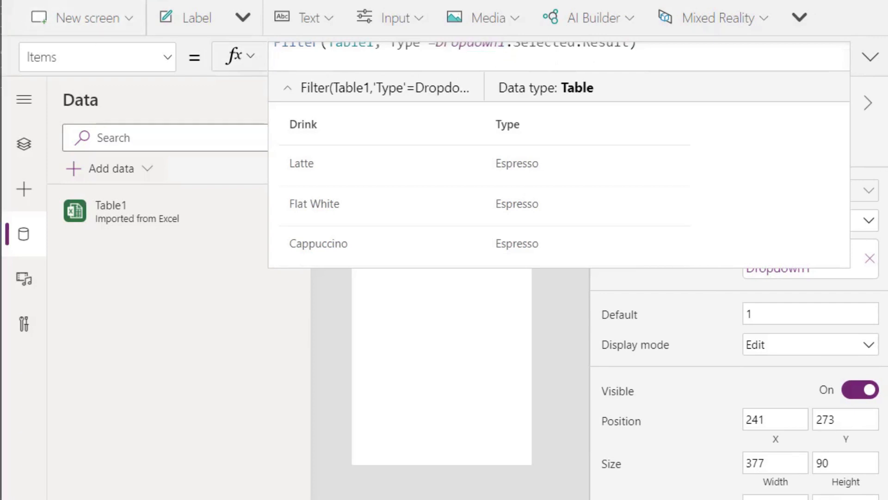
left_click(671, 63)
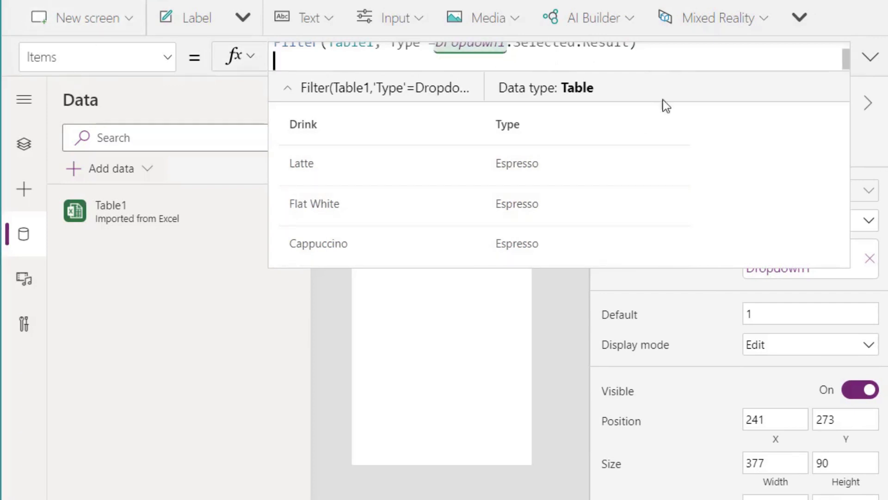
left_click(561, 367)
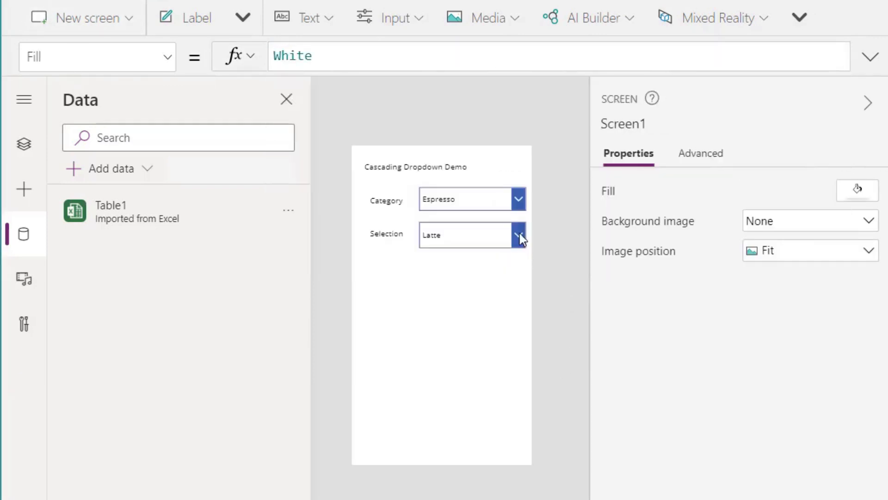
- Test the cascade by choosing Tea, Smoothie and Coffee as the category and checking the Selection options for each
left_click(520, 194)
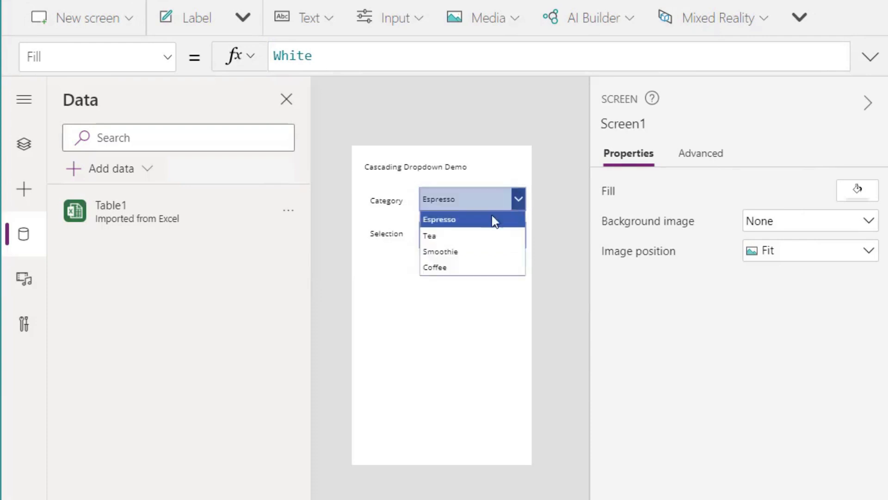
left_click(448, 235)
left_click(515, 232)
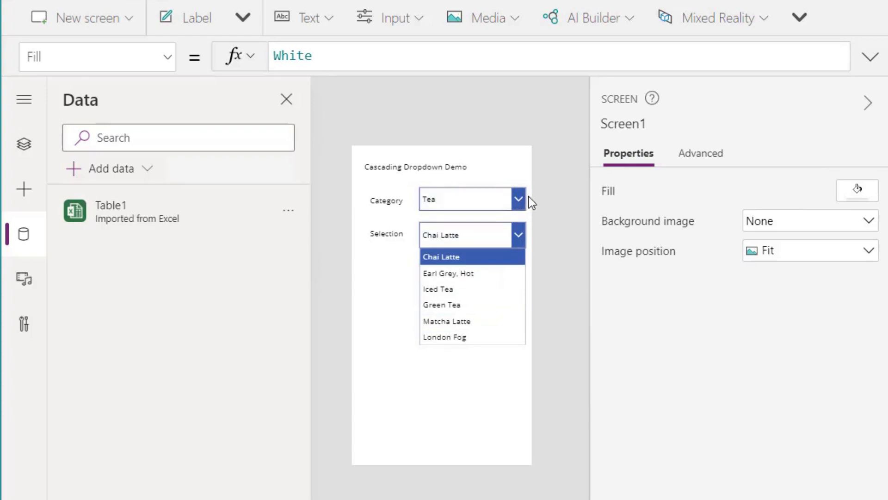
left_click(517, 199)
left_click(468, 251)
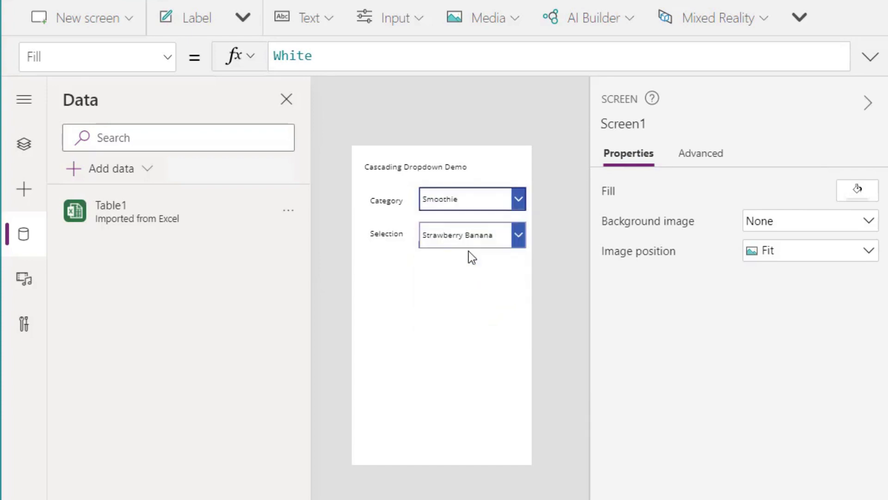
left_click(516, 235)
left_click(517, 199)
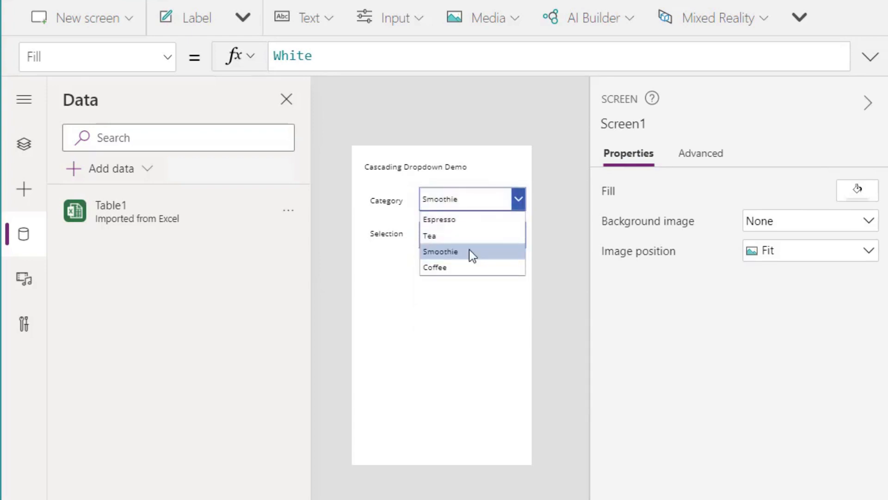
left_click(456, 268)
left_click(517, 235)
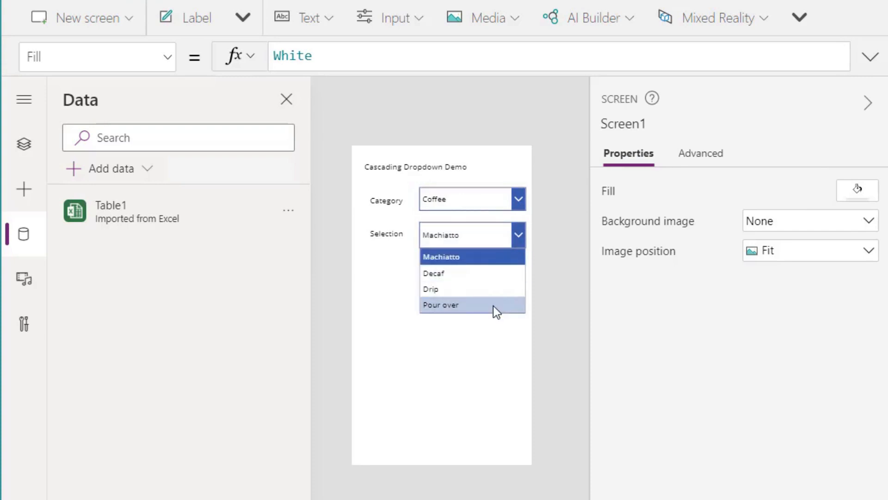
left_click(518, 236)
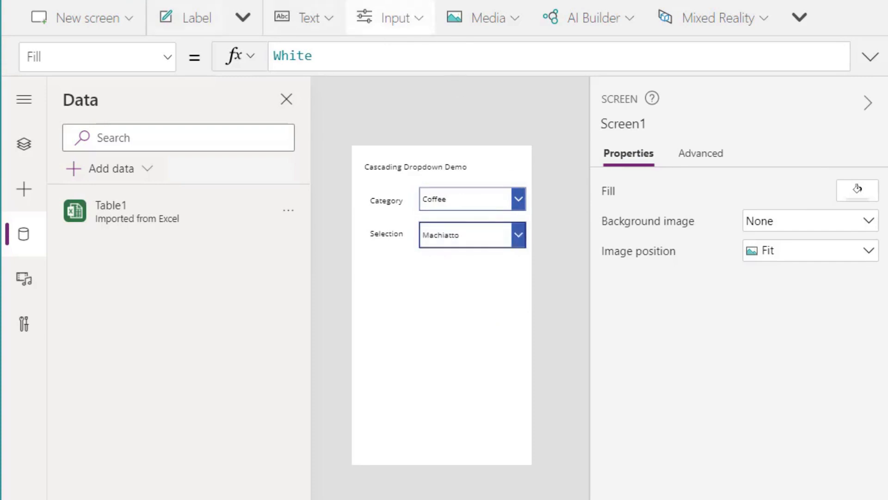